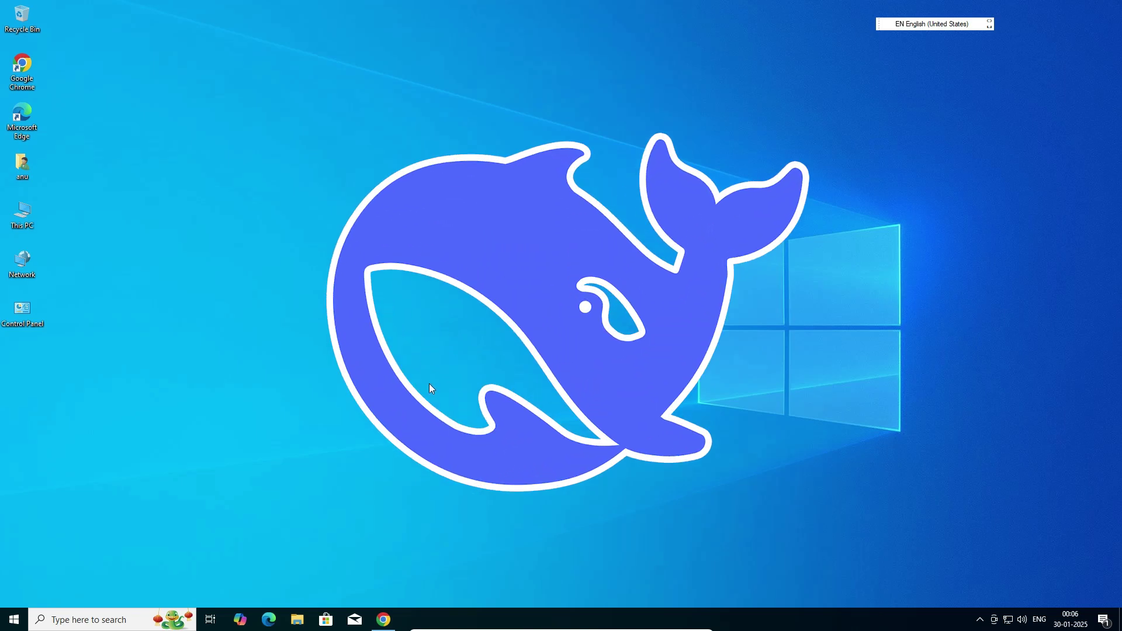
# Return to the Google results for 'deepseek' and move focus off the search query
pyautogui.click(392, 623)
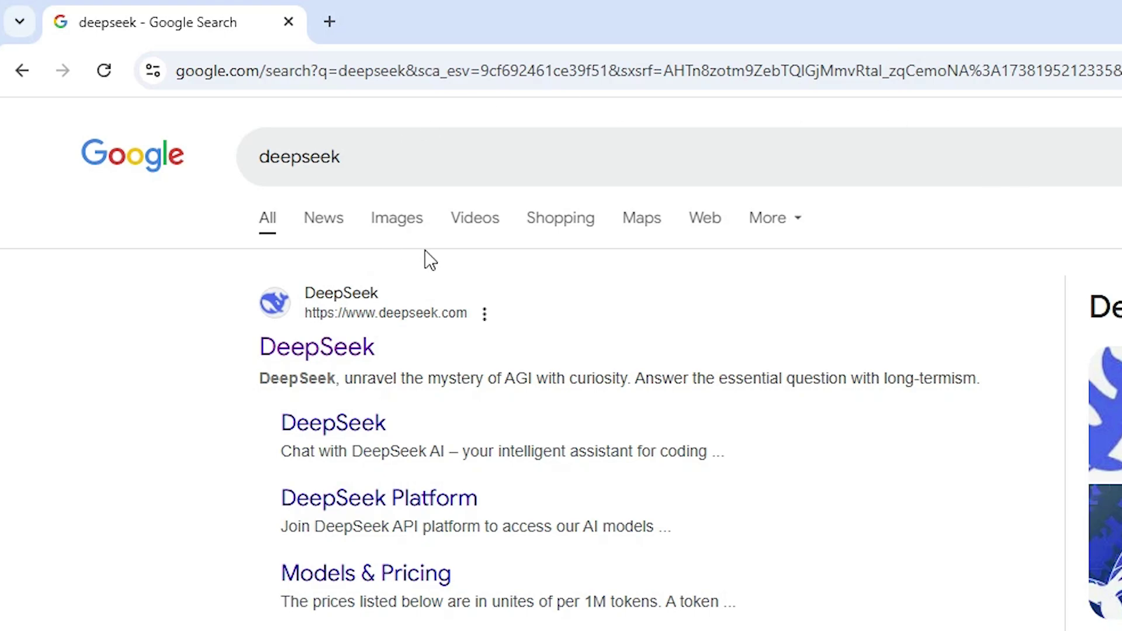
pyautogui.click(408, 144)
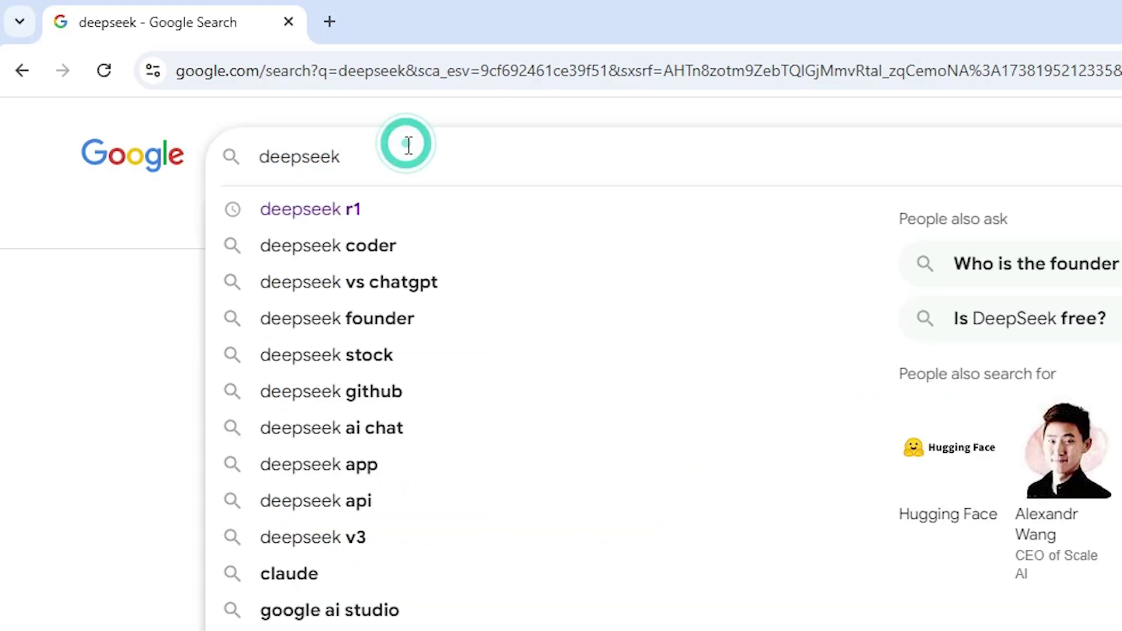
pyautogui.press('Escape')
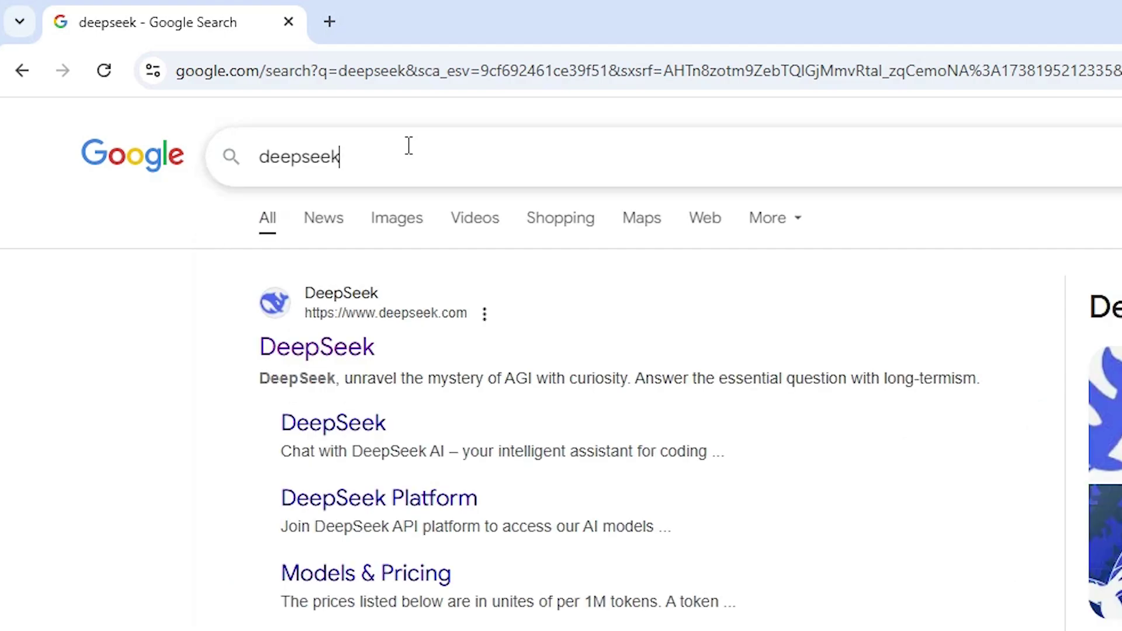
pyautogui.click(66, 393)
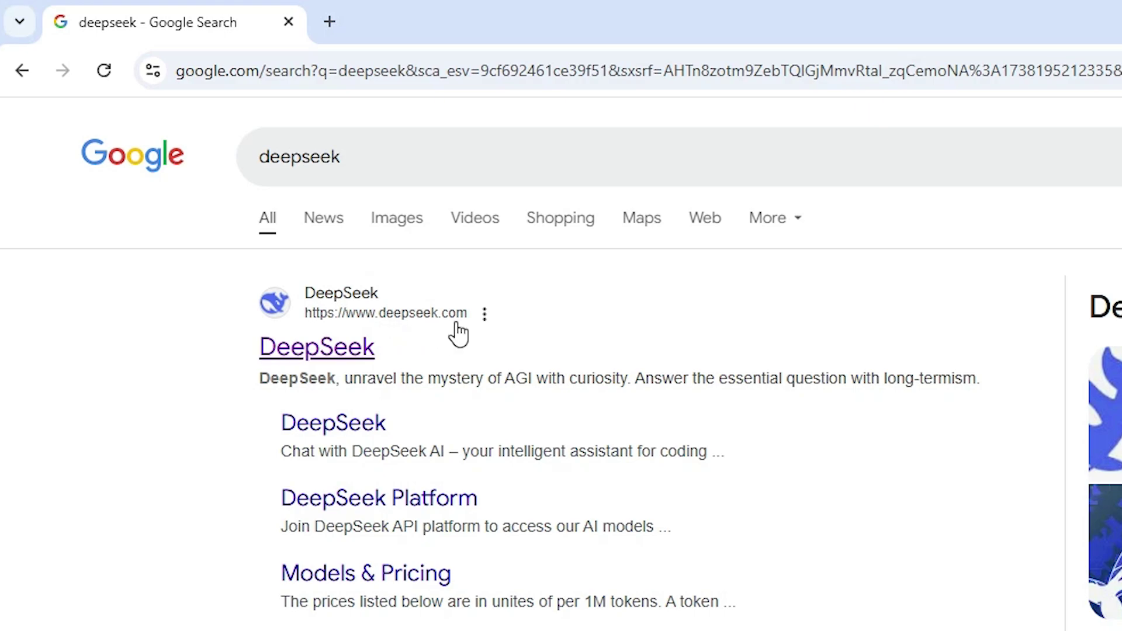
pyautogui.rightClick(351, 350)
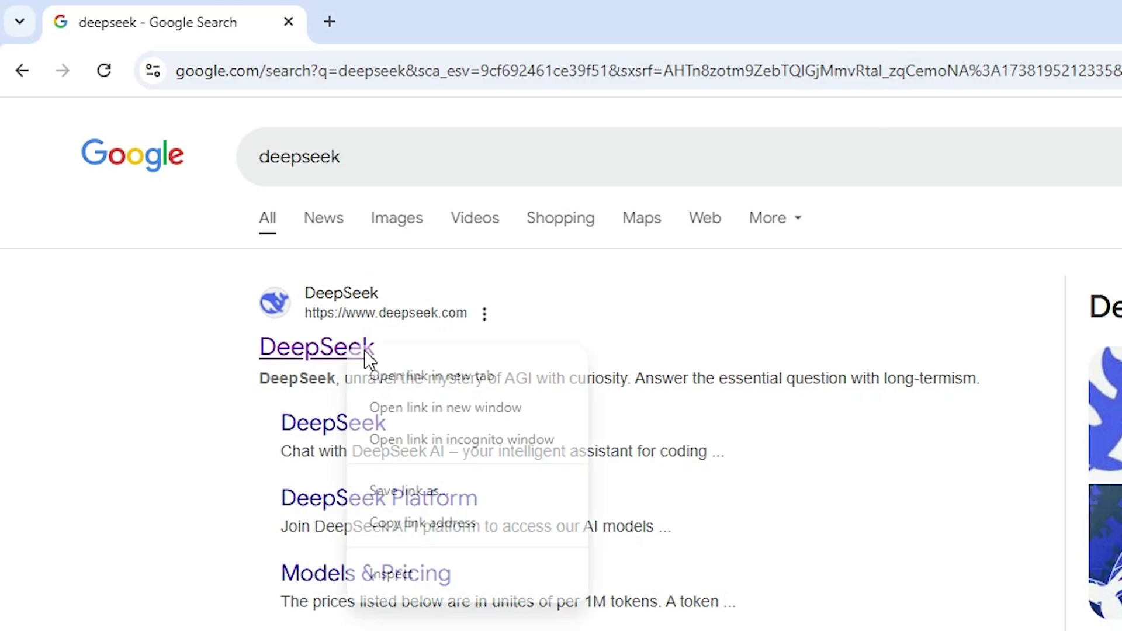
pyautogui.click(413, 377)
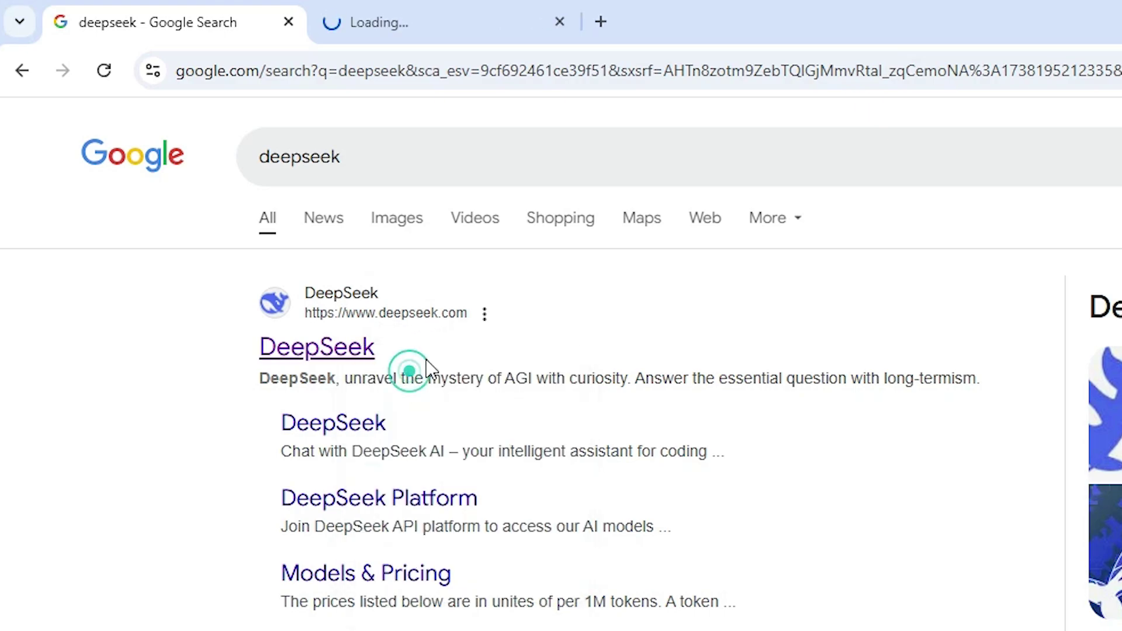
pyautogui.click(414, 9)
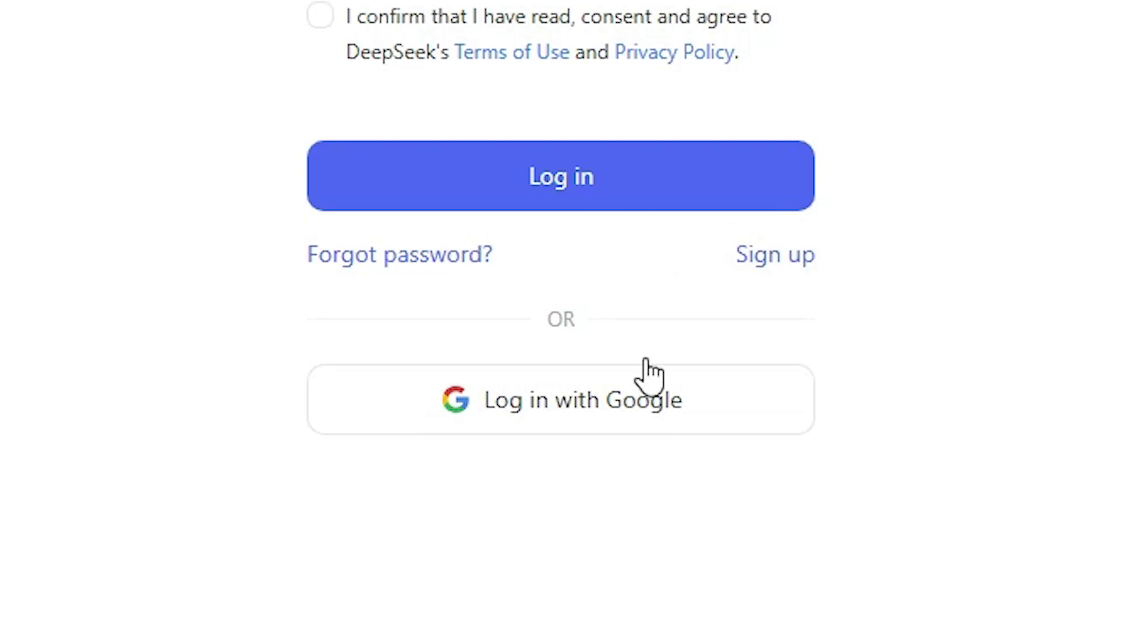
# Log in to DeepSeek with the existing Google account and approve the consent screen
pyautogui.click(644, 420)
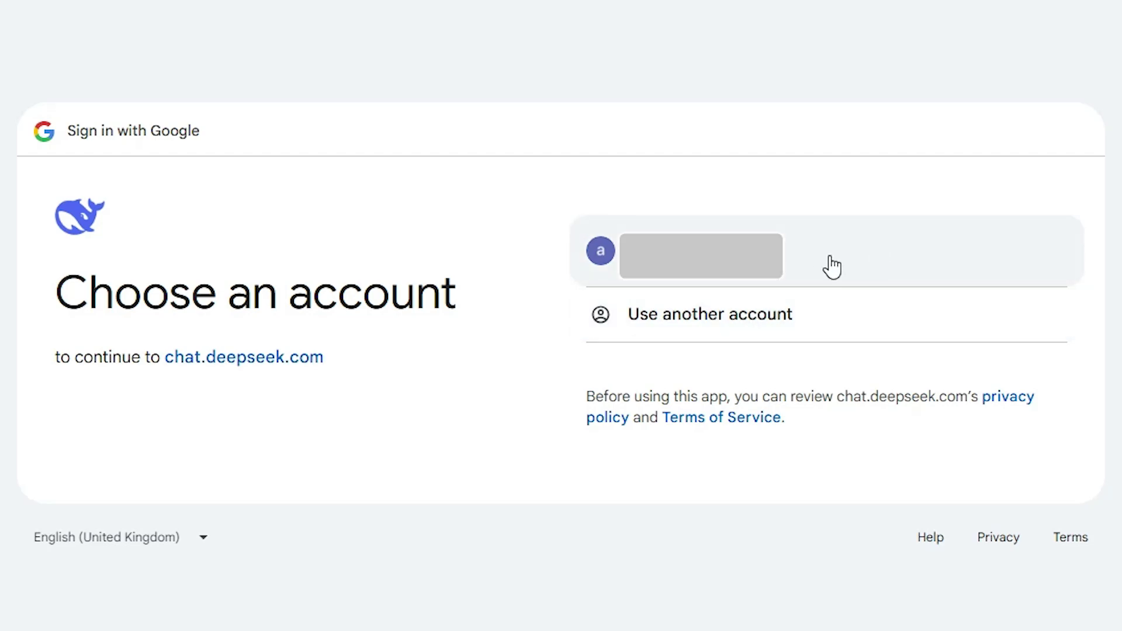
pyautogui.click(844, 257)
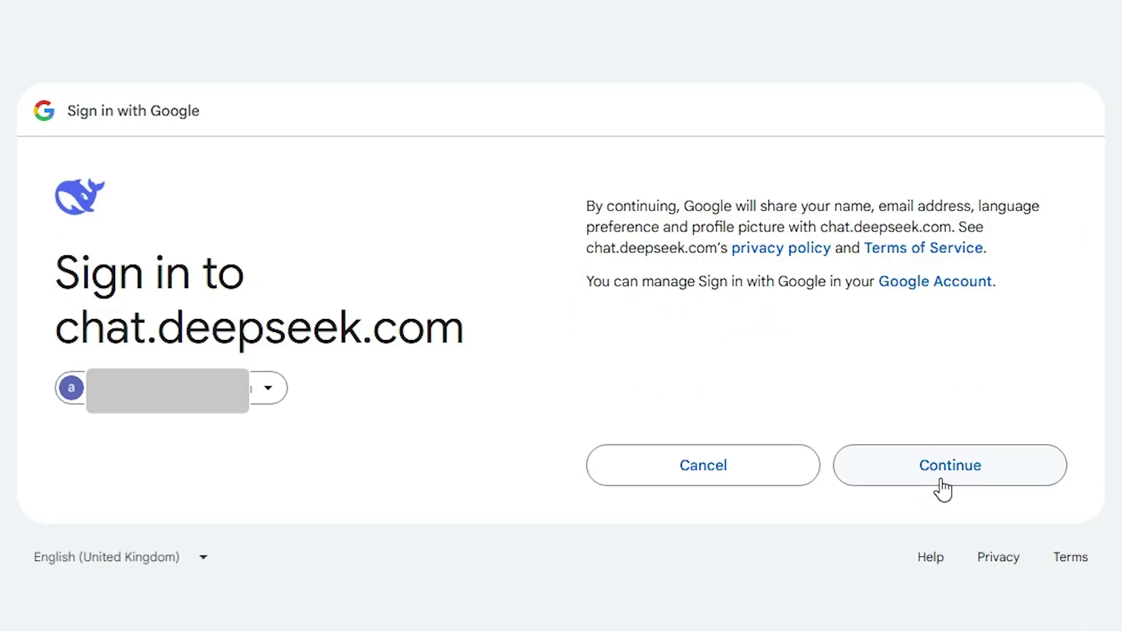
pyautogui.click(948, 474)
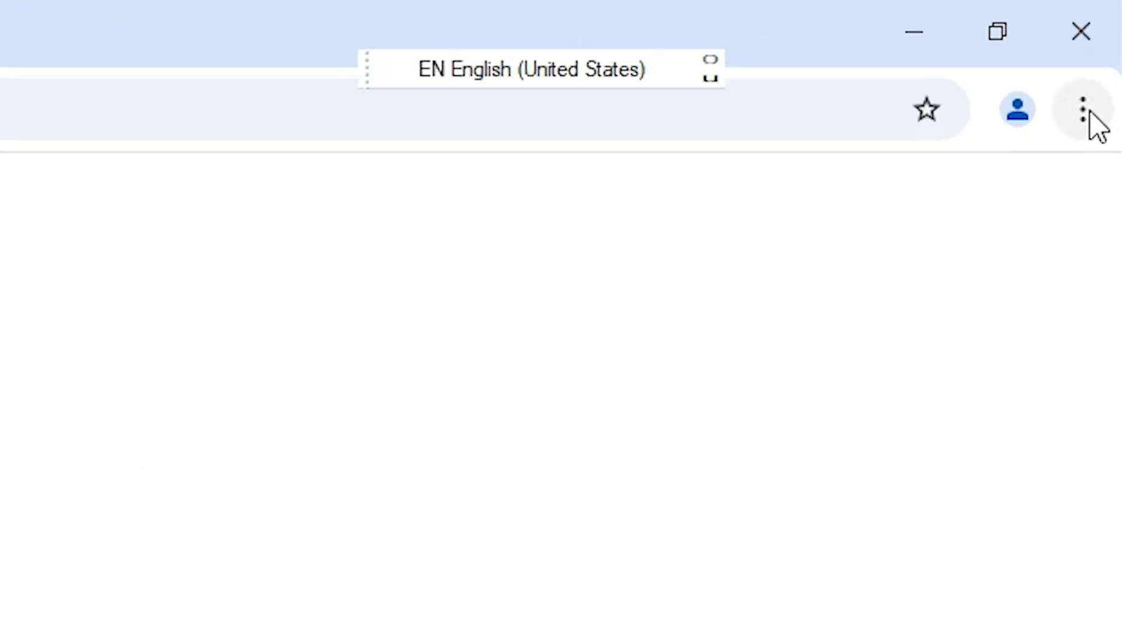
# Install the chat page as a Chrome app, trimming ' - Into the Unknown' so it's named 'DeepSeek'
pyautogui.click(1083, 112)
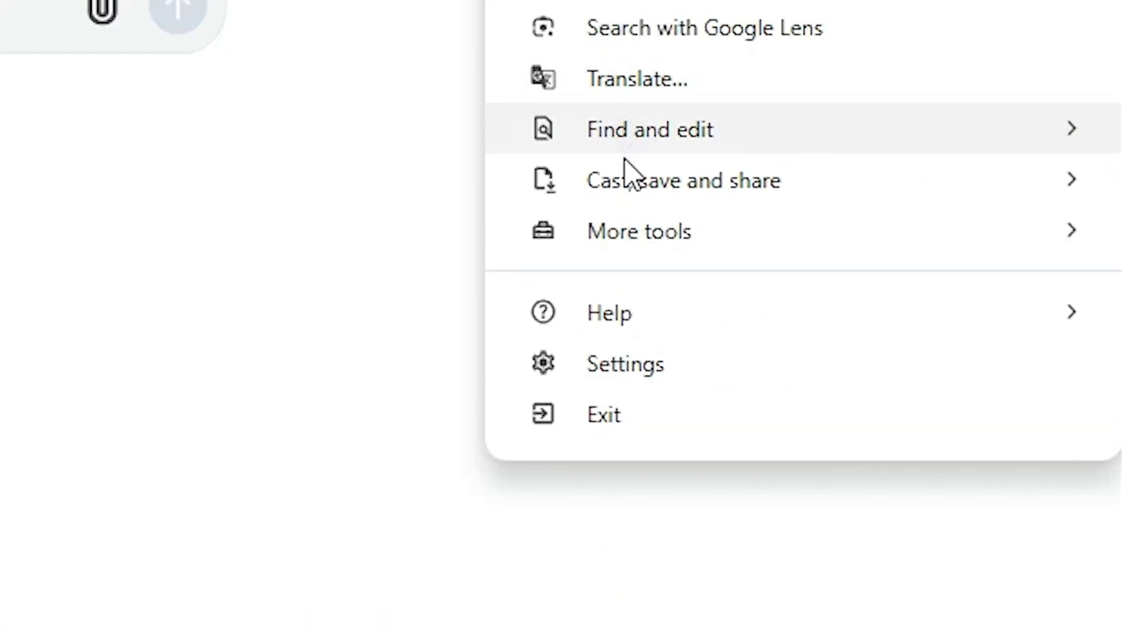
pyautogui.moveTo(641, 199)
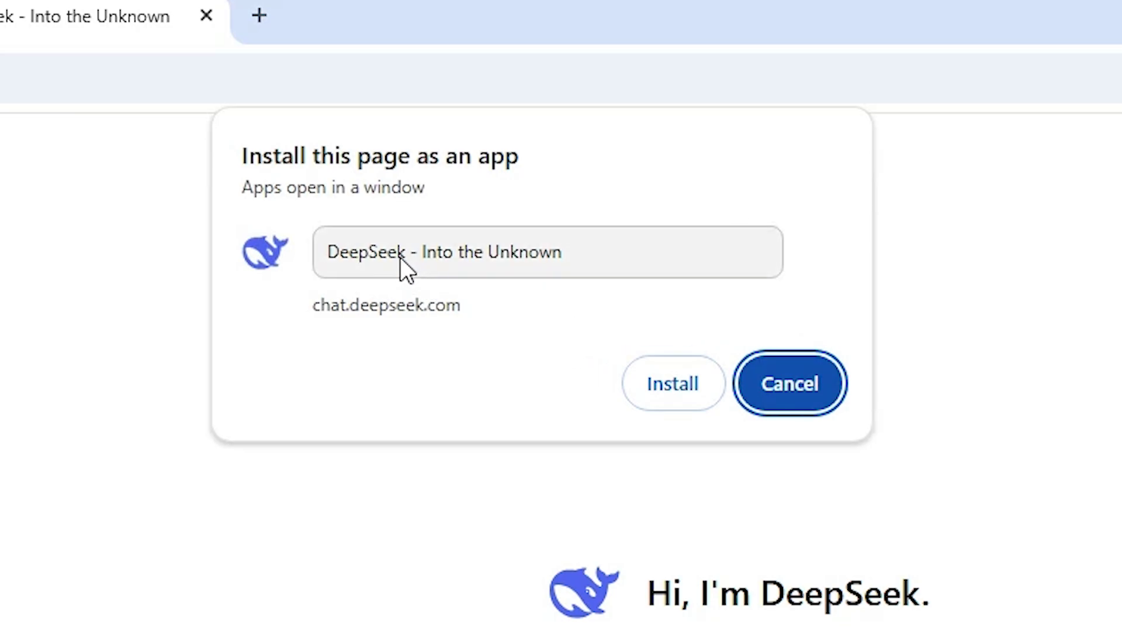
pyautogui.click(410, 253)
pyautogui.moveTo(410, 252); pyautogui.dragTo(656, 266)
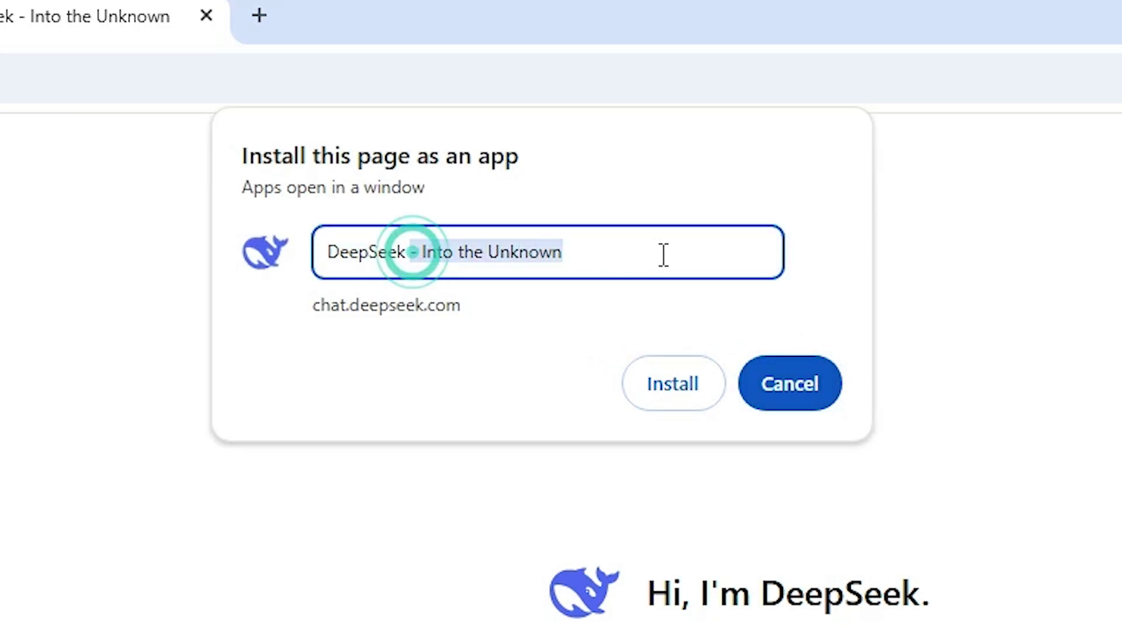
pyautogui.press('BackSpace')
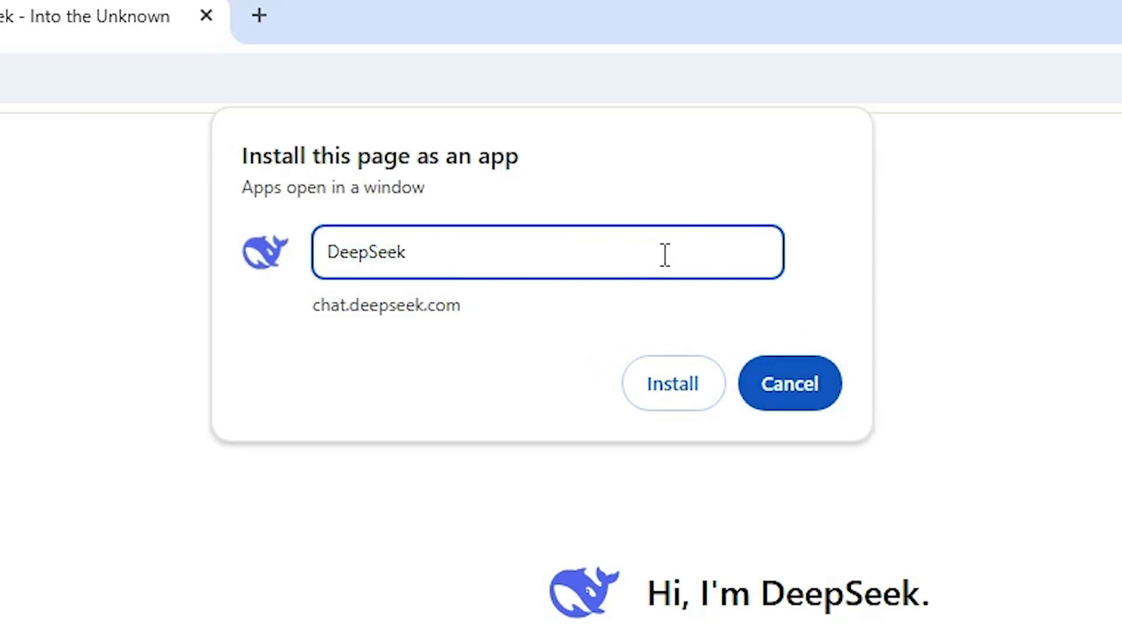
pyautogui.click(698, 377)
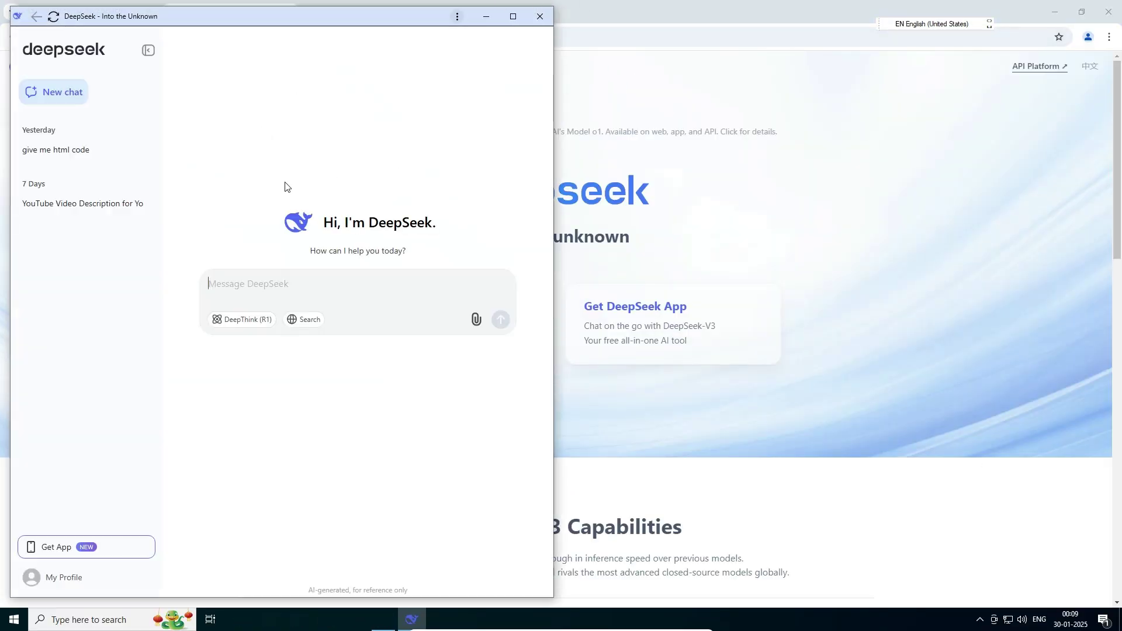
# Close the DeepSeek app window, minimize Chrome and dismiss the pin prompt
pyautogui.click(540, 19)
pyautogui.click(1055, 12)
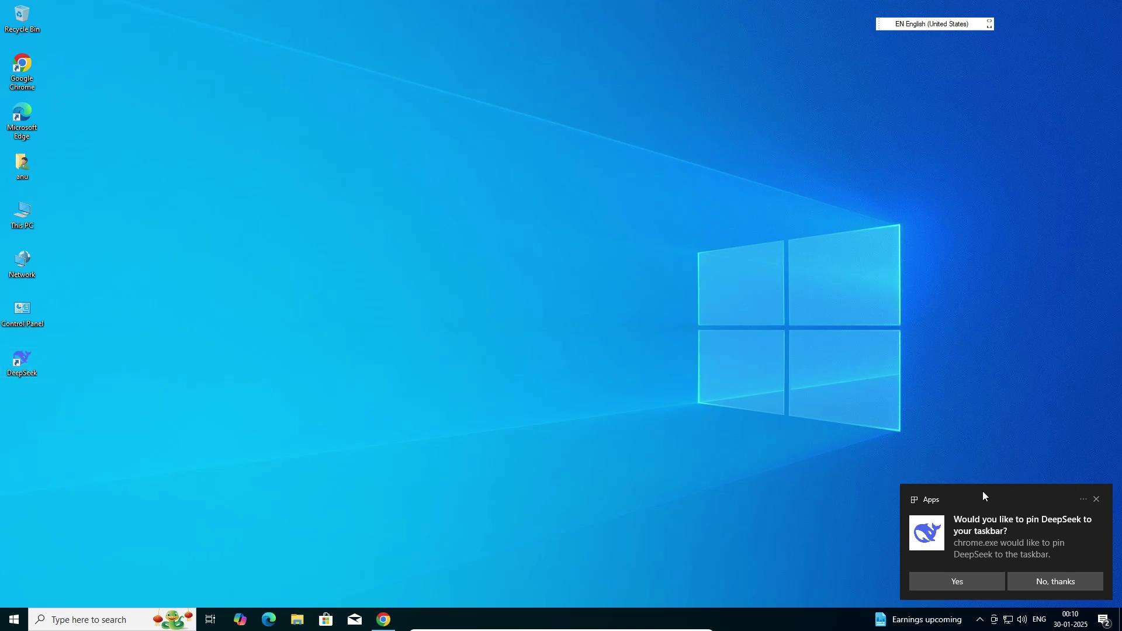
pyautogui.click(1096, 499)
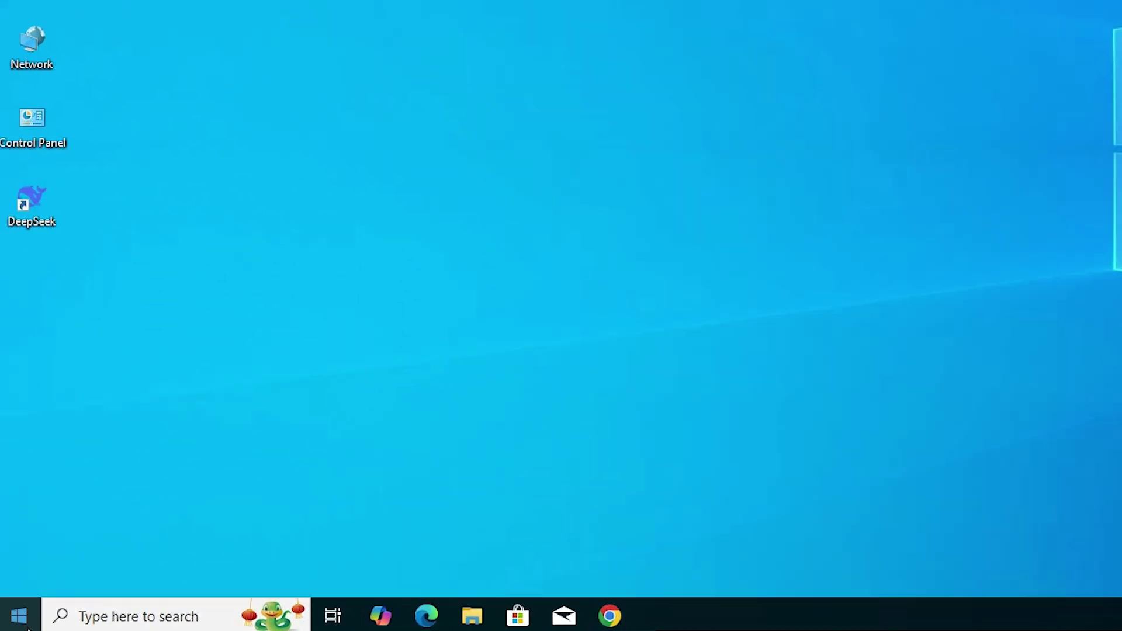
# Search Start for 'deep' and launch the installed DeepSeek app
pyautogui.click(28, 628)
pyautogui.write('d')
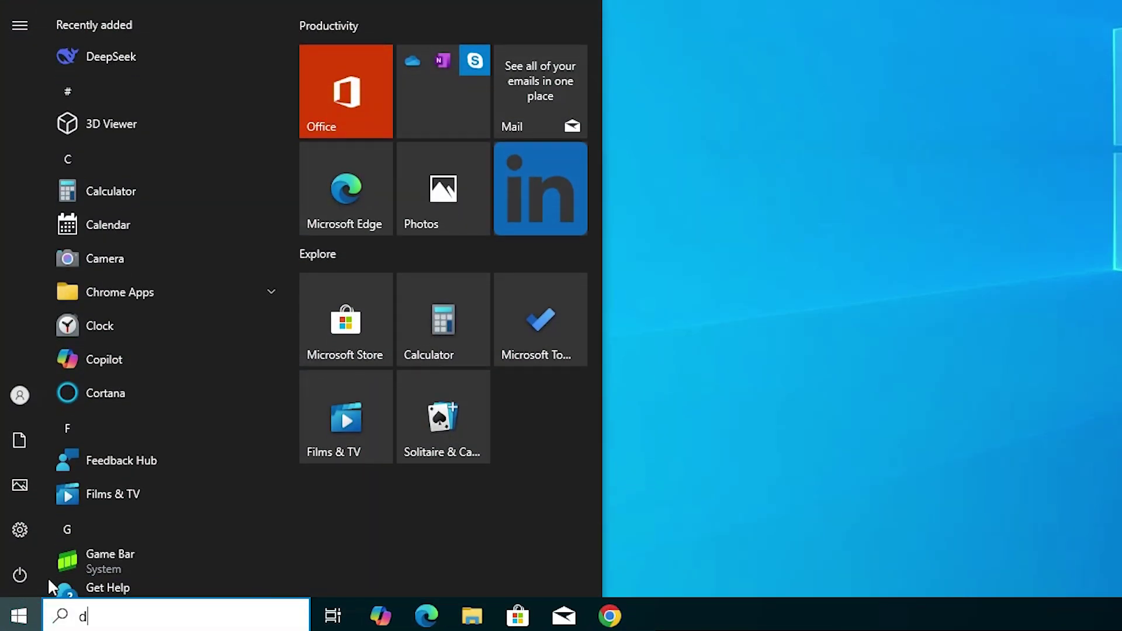
pyautogui.write('eep')
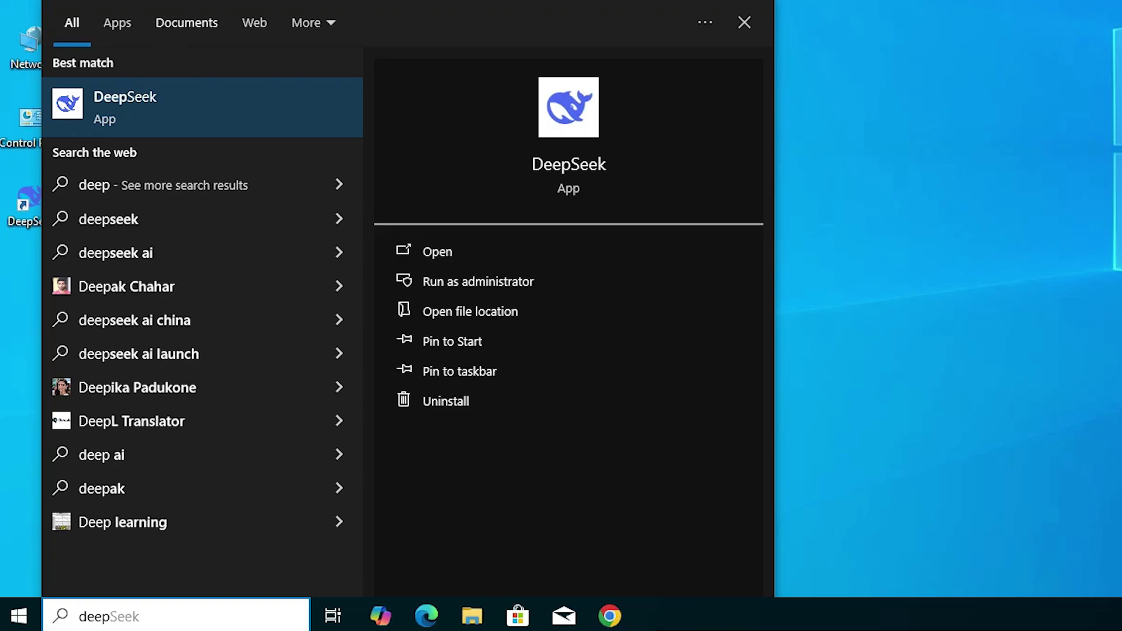
pyautogui.click(98, 94)
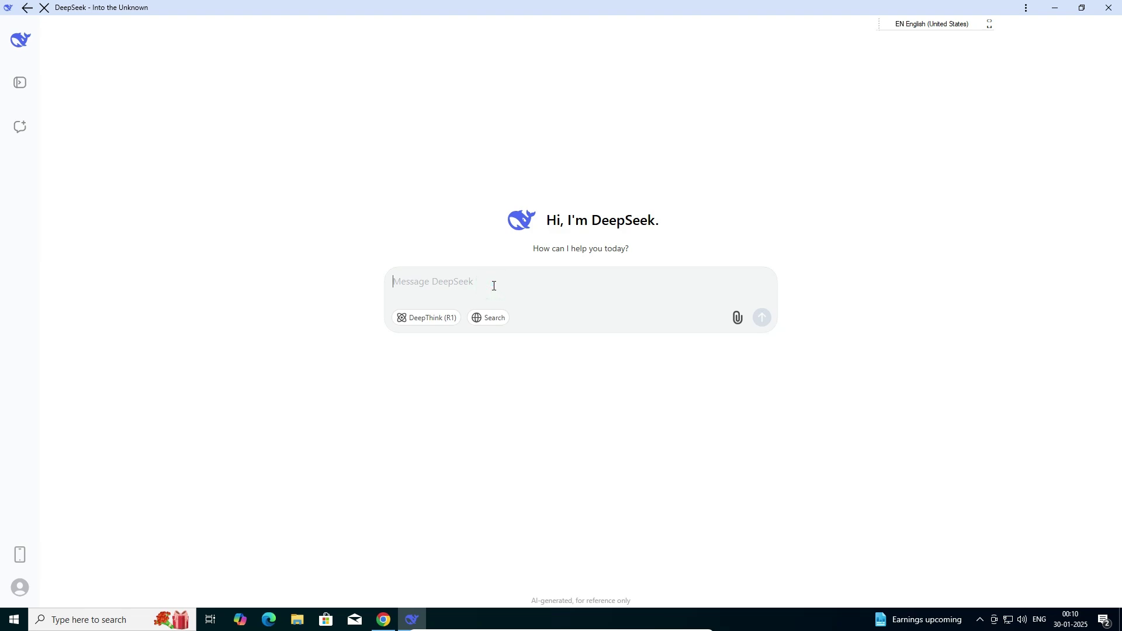
# Ask 'first Html code' with DeepThink (R1) on, review the HTML answer, then close the app
pyautogui.write('f')
pyautogui.write('irst Html cod')
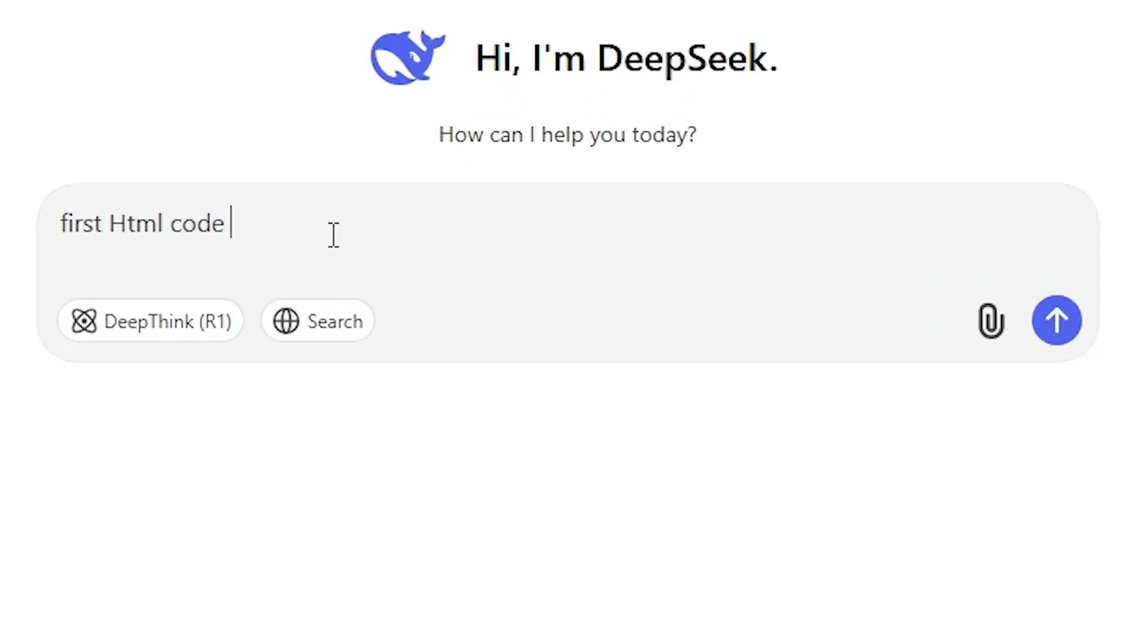
pyautogui.write('e')
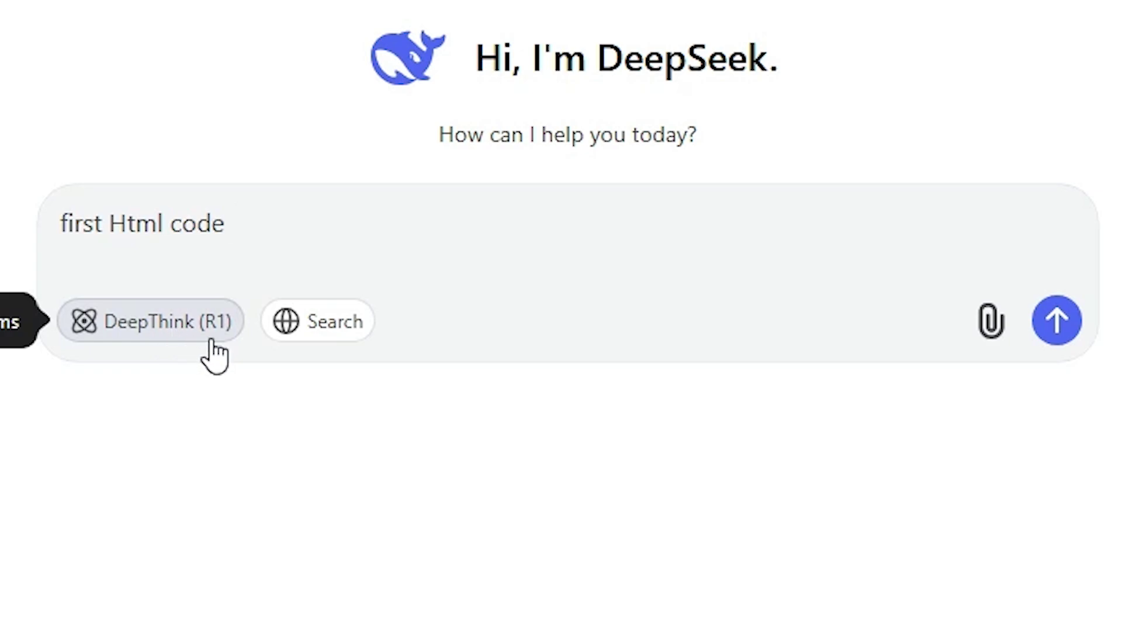
pyautogui.click(180, 311)
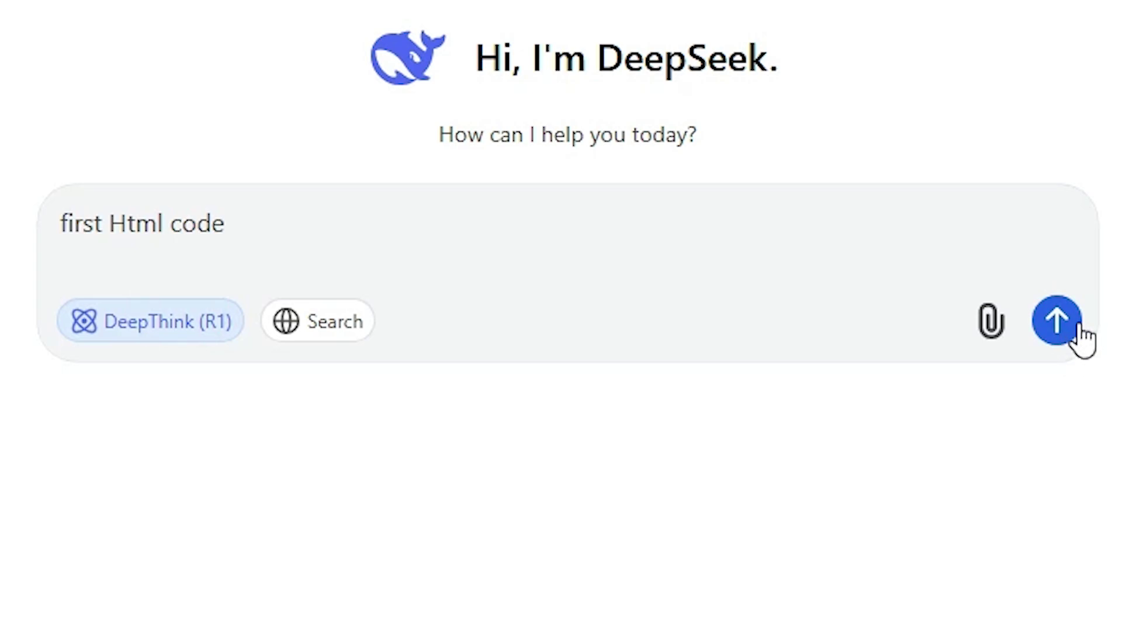
pyautogui.click(1062, 325)
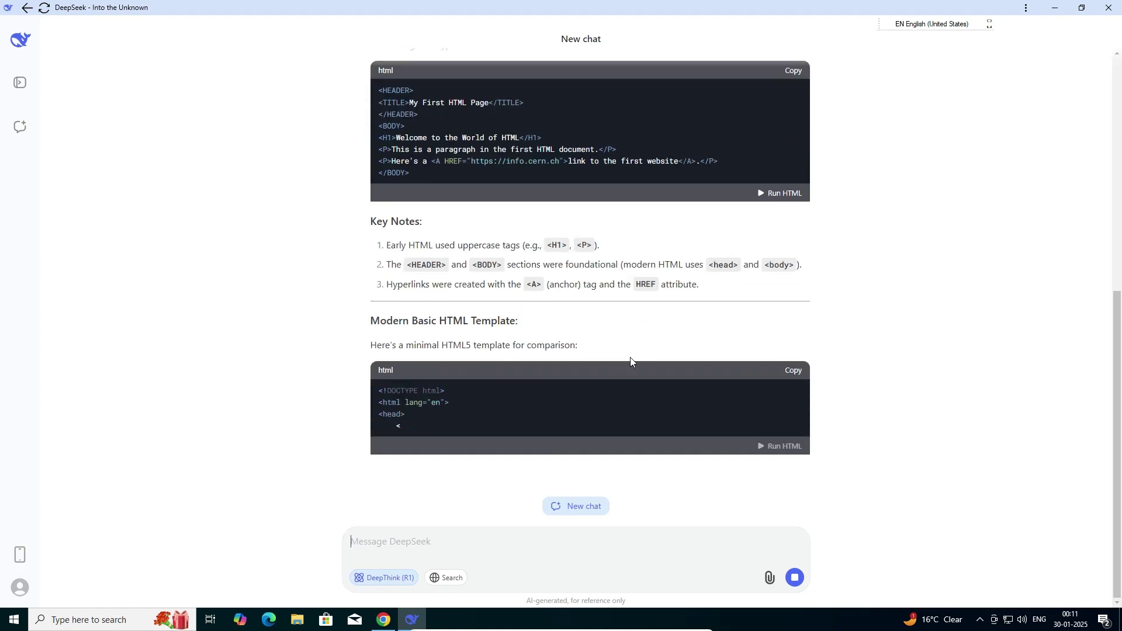
pyautogui.scroll(3, 685, 437)
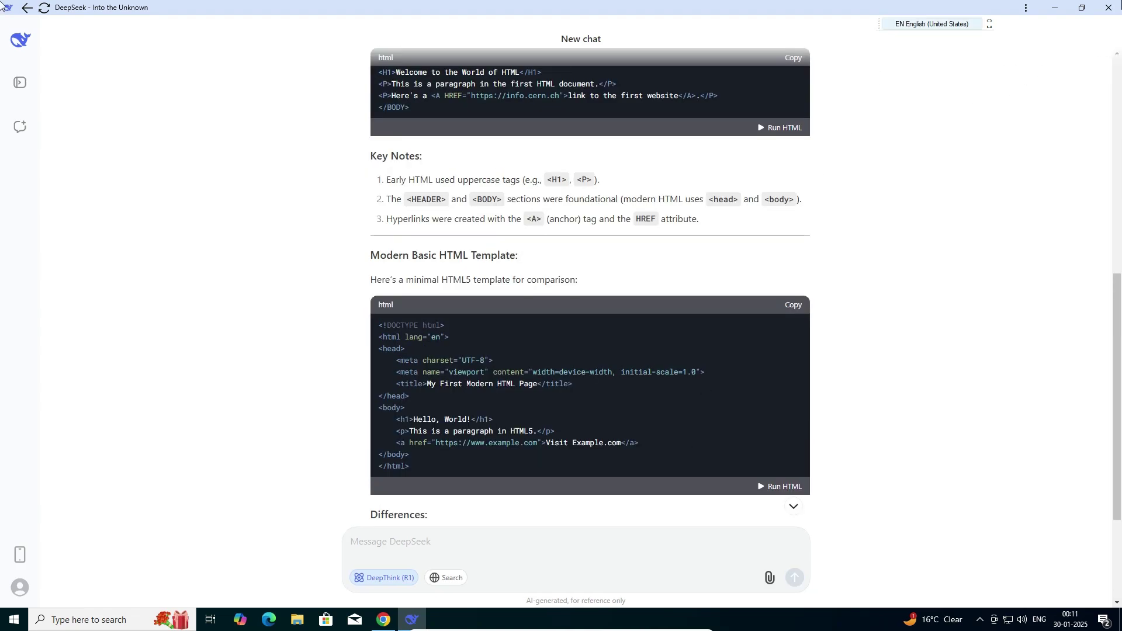
pyautogui.click(1108, 8)
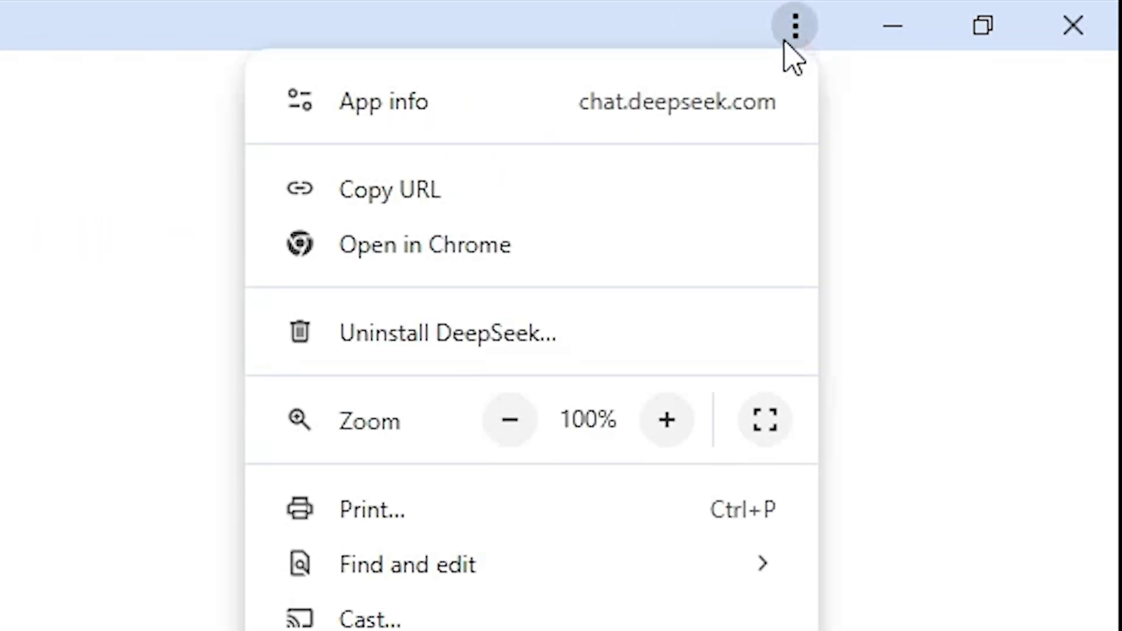
# Choose 'Uninstall DeepSeek...' from the app menu and confirm Remove
pyautogui.click(522, 344)
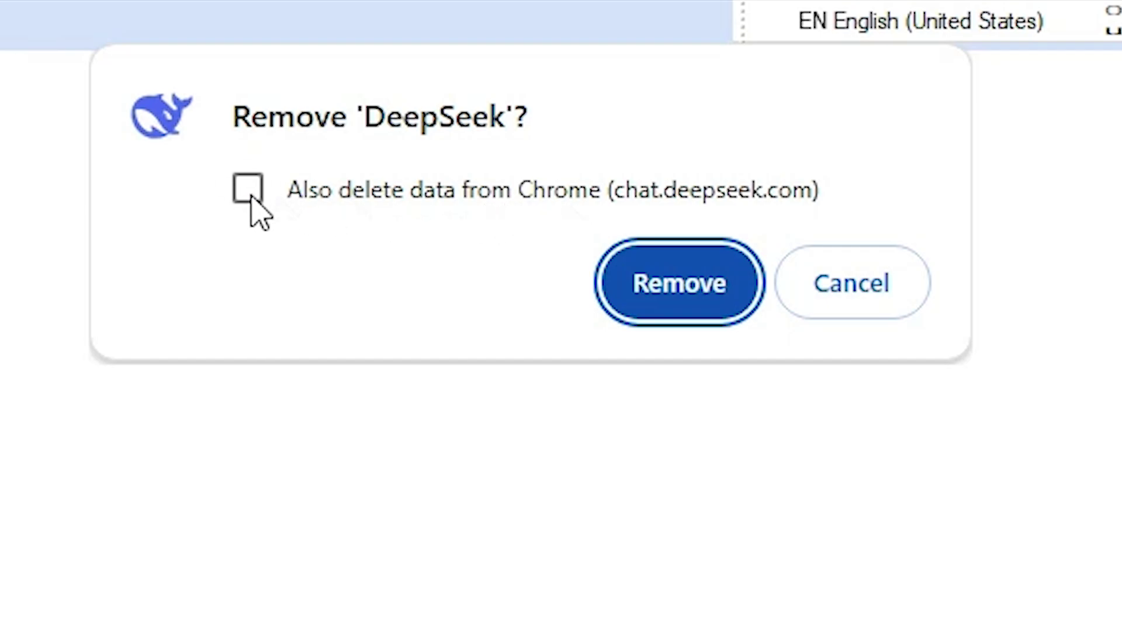
pyautogui.click(630, 282)
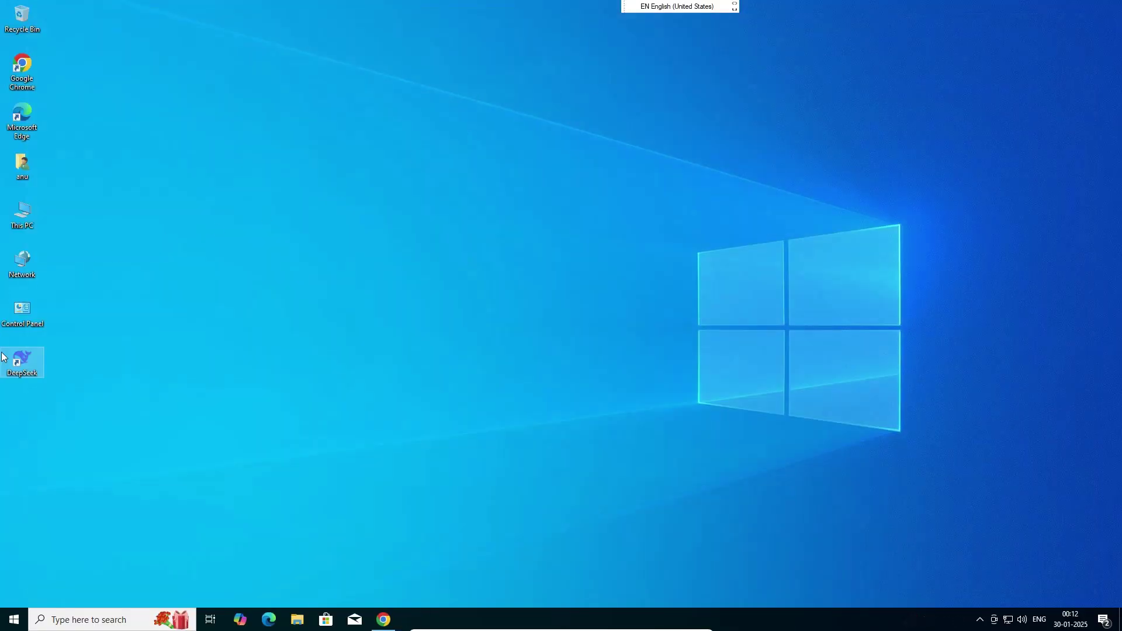